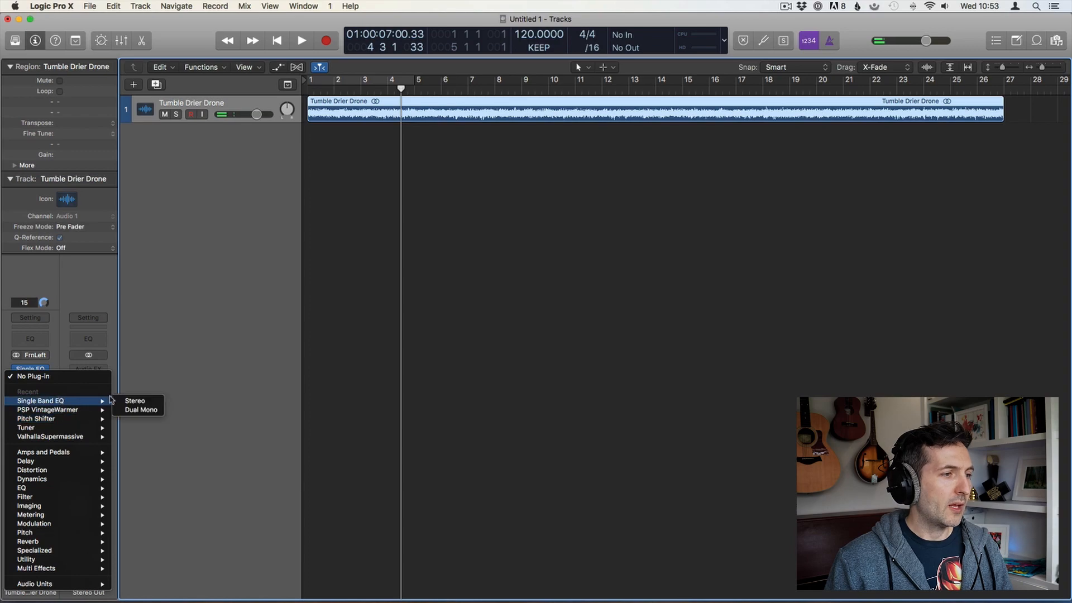
Insert a second stereo Single Band EQ on the drone track in High Cut mode at 450 Hz and adjust its slope
left_click(134, 401)
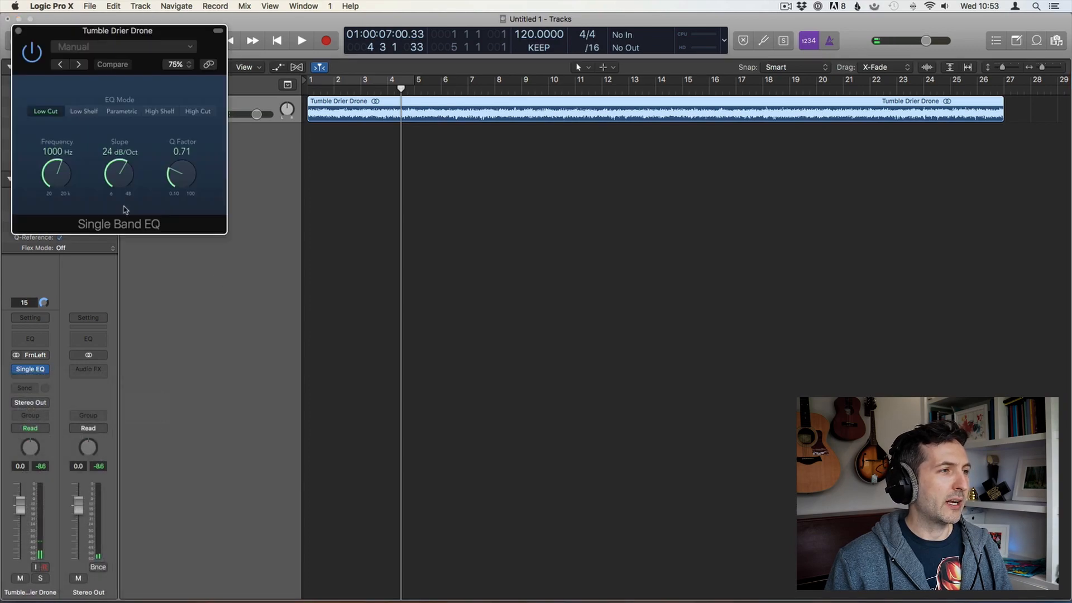
left_click(198, 112)
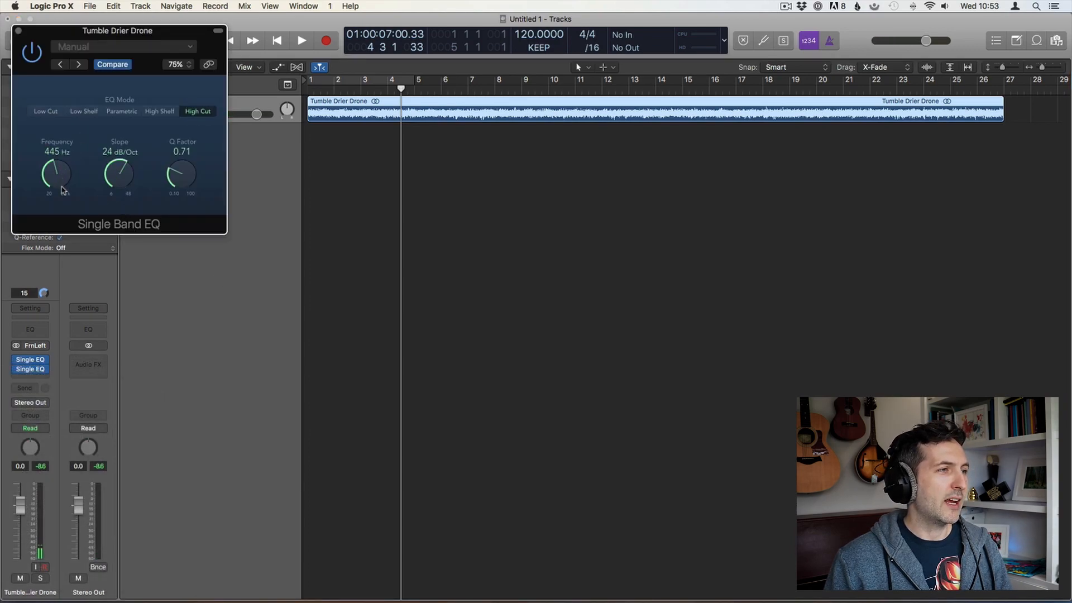
key("space")
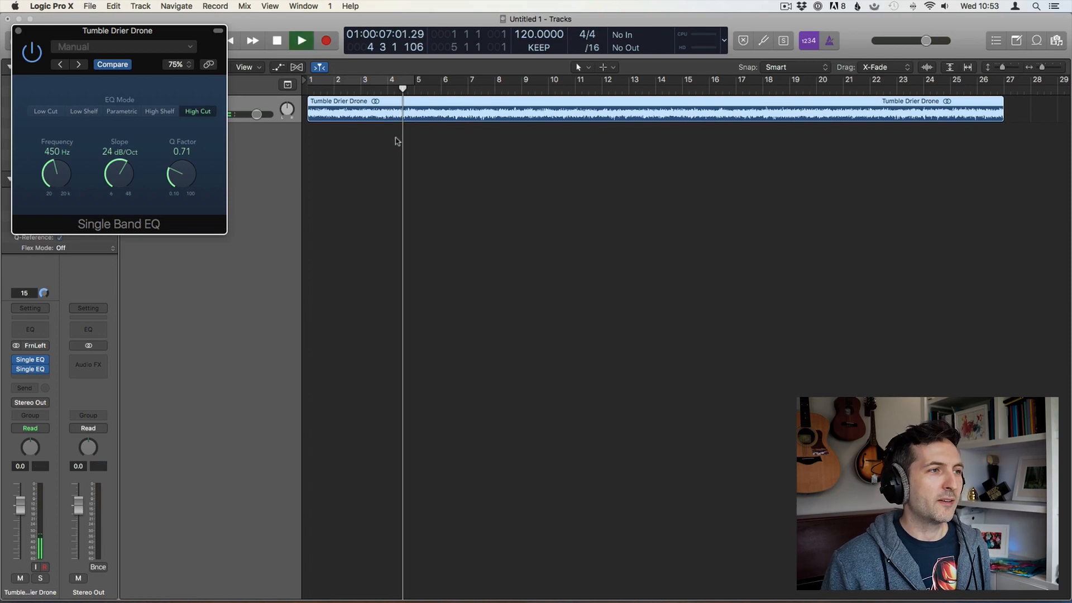
left_click_drag(122, 178, 178, 119)
left_click(19, 31)
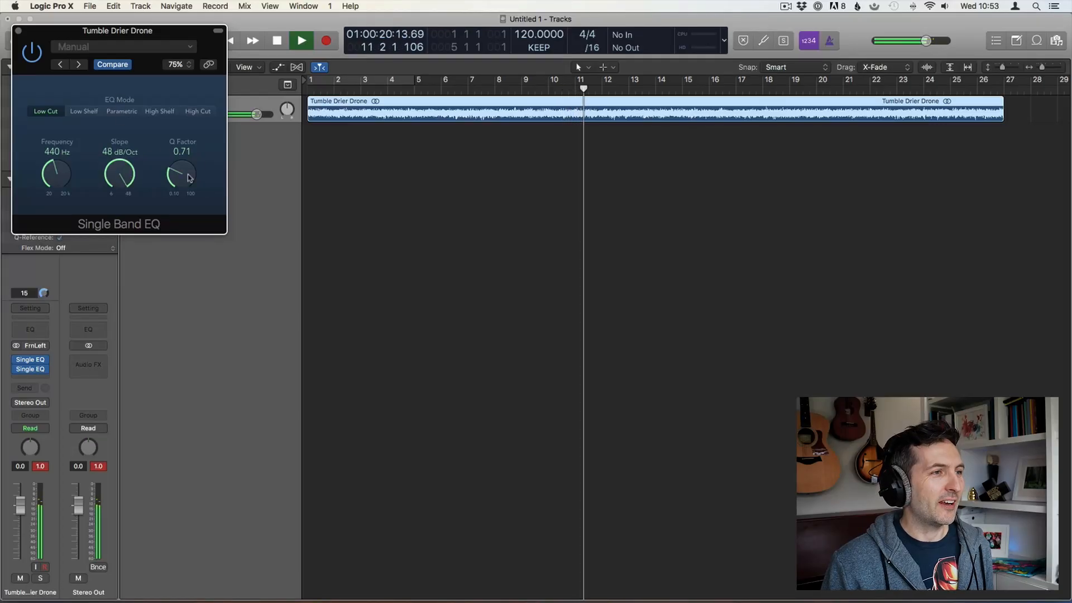
Set the low-cut EQ's Q Factor to 1.20 and lower the drone track's volume to -3.4 dB while auditioning it
left_click_drag(190, 178, 188, 166)
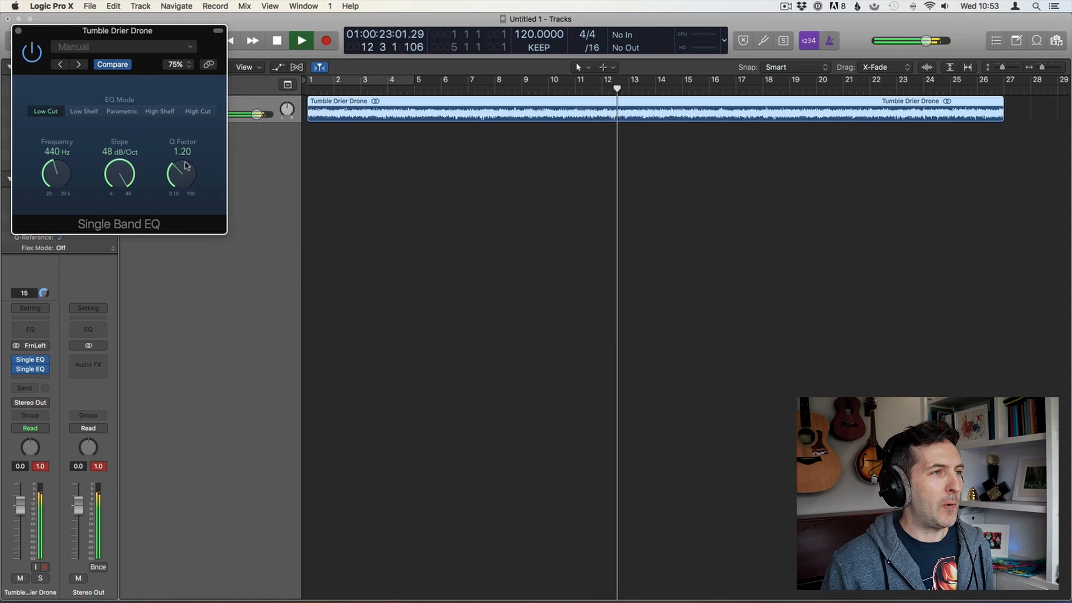
left_click(19, 31)
left_click(456, 210)
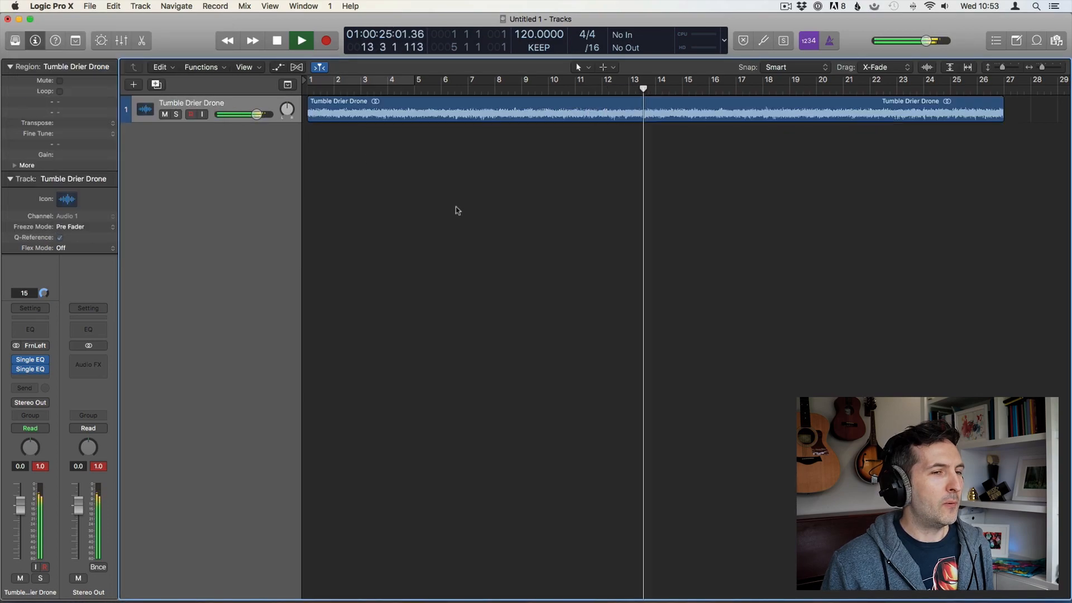
key("space")
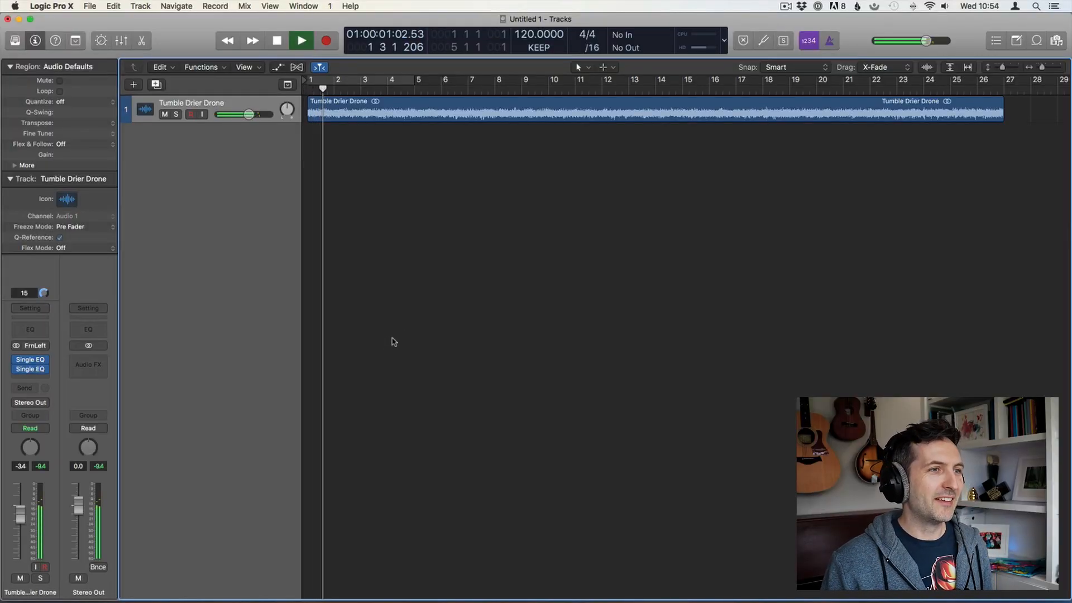
key("space")
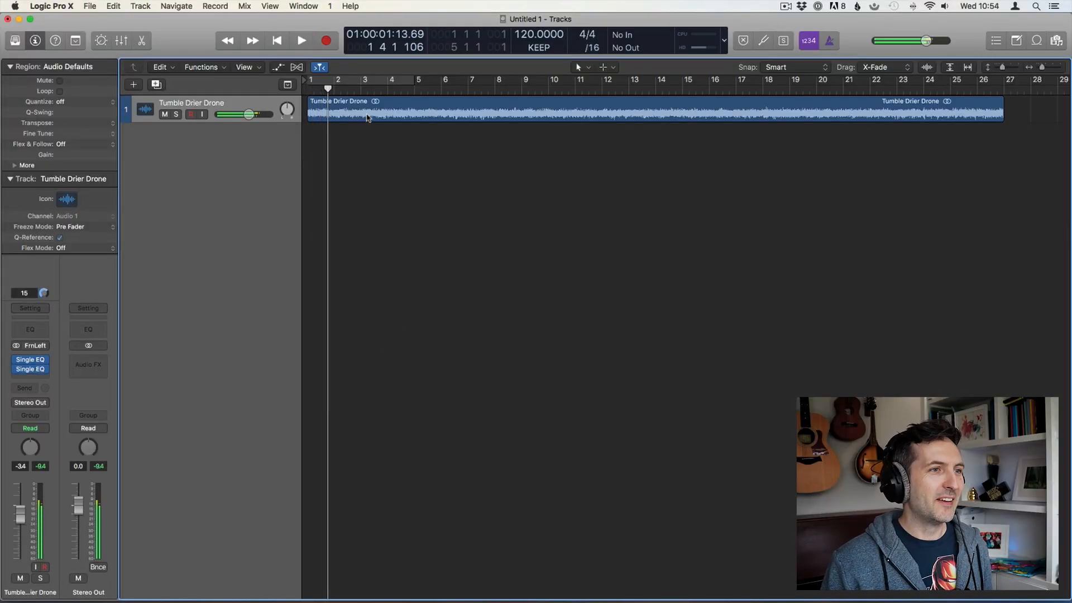
Bounce the Tumble Drier Drone region offline to a 24-bit PCM AIFF file named Drone 440, without an MP3 copy
left_click(369, 114)
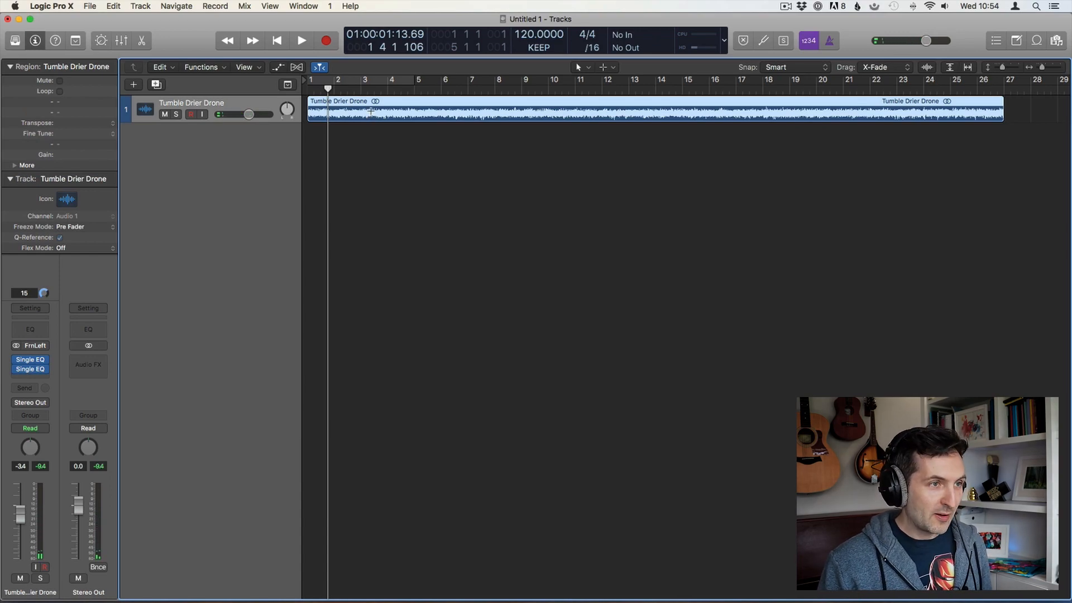
key("super+b")
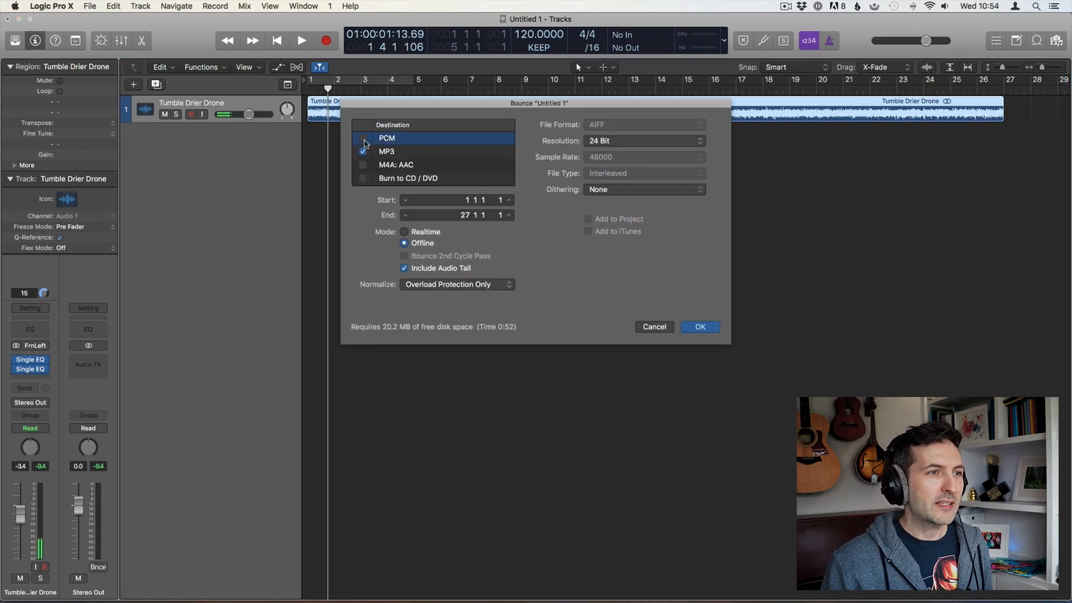
left_click(363, 151)
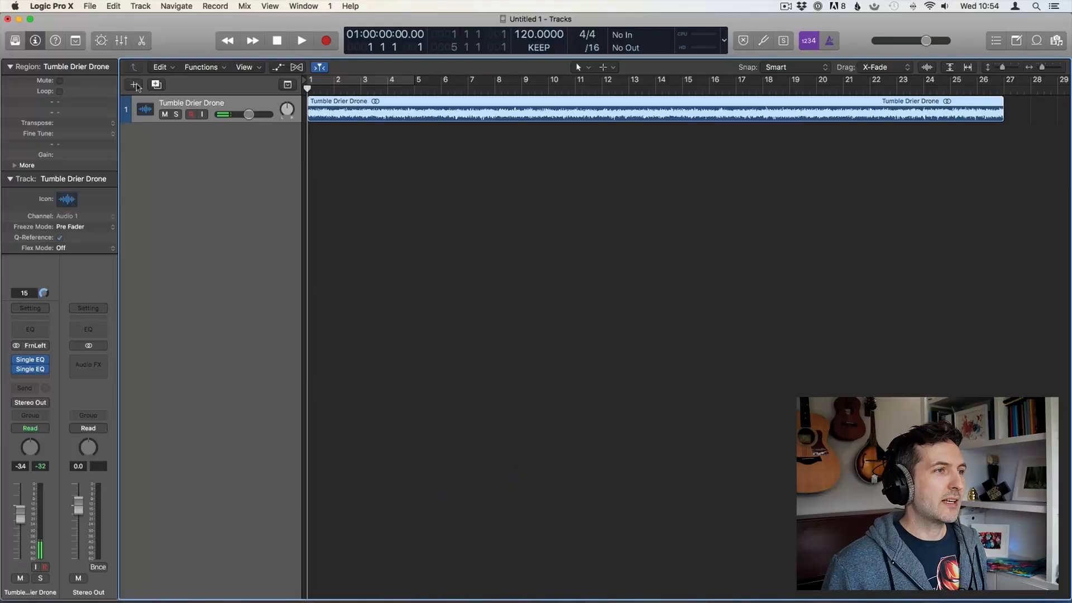
Create one new software instrument track with Kontakt 5 as its instrument
key("alt+super+n")
left_click(449, 55)
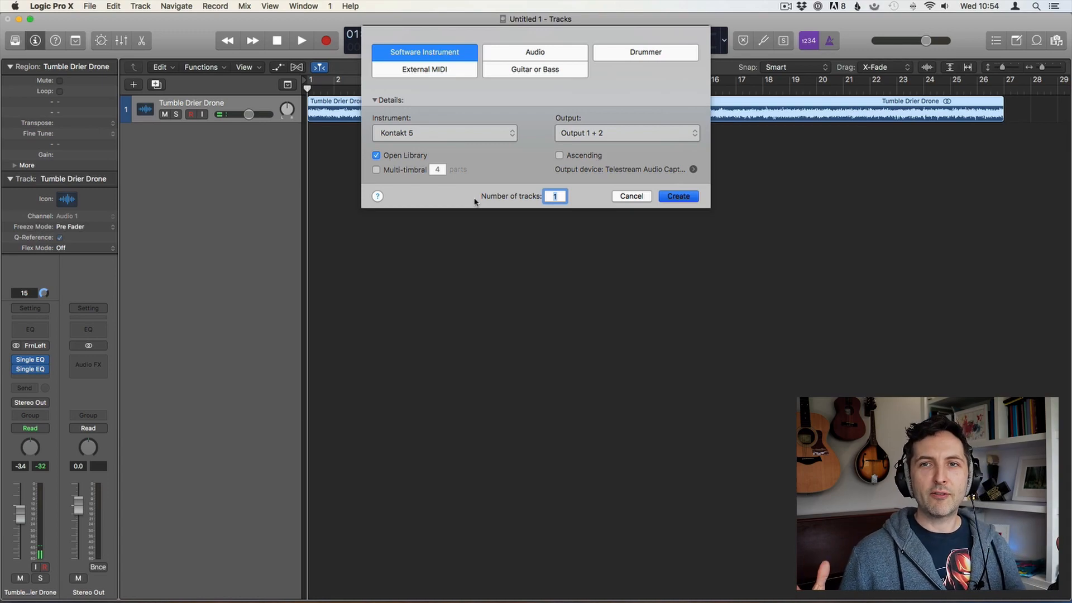
key("Return")
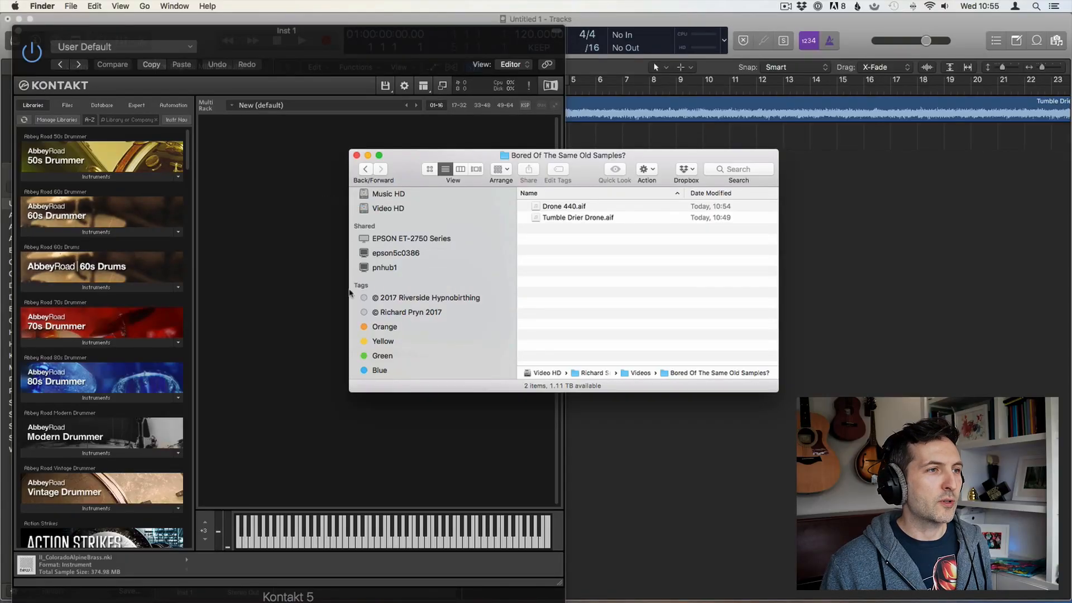
Load Drone 440.aif from the Finder folder into Kontakt's empty rack as a new instrument and put the Finder window away
left_click(272, 243)
left_click_drag(639, 158, 798, 161)
left_click_drag(701, 209, 368, 180)
key("super+m")
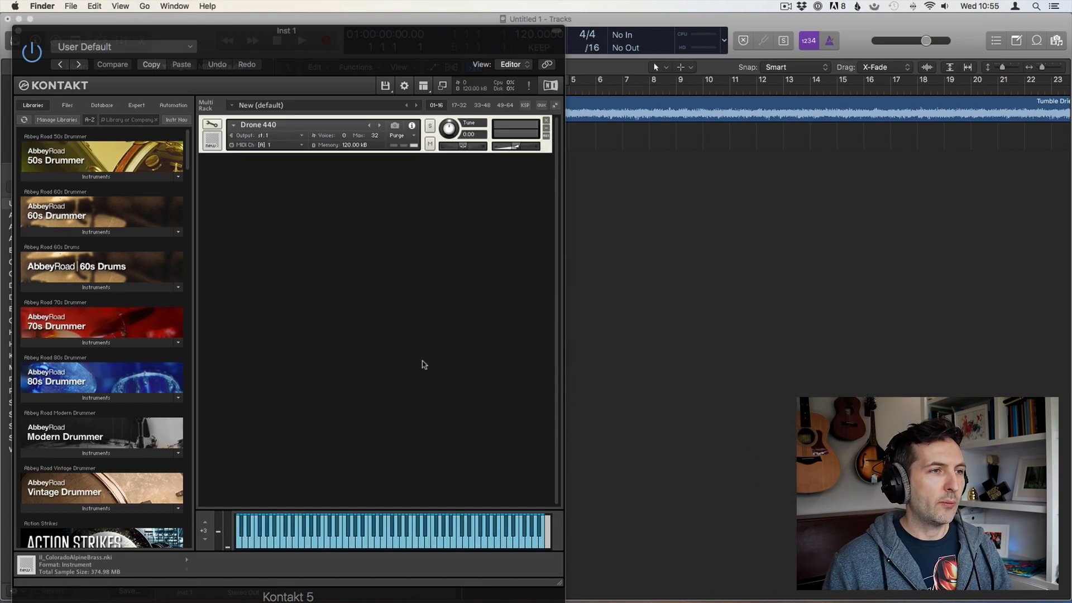
Open the Drone 440 instrument for editing, show its Mapping Editor and raise the instrument's output volume slightly
left_click(212, 124)
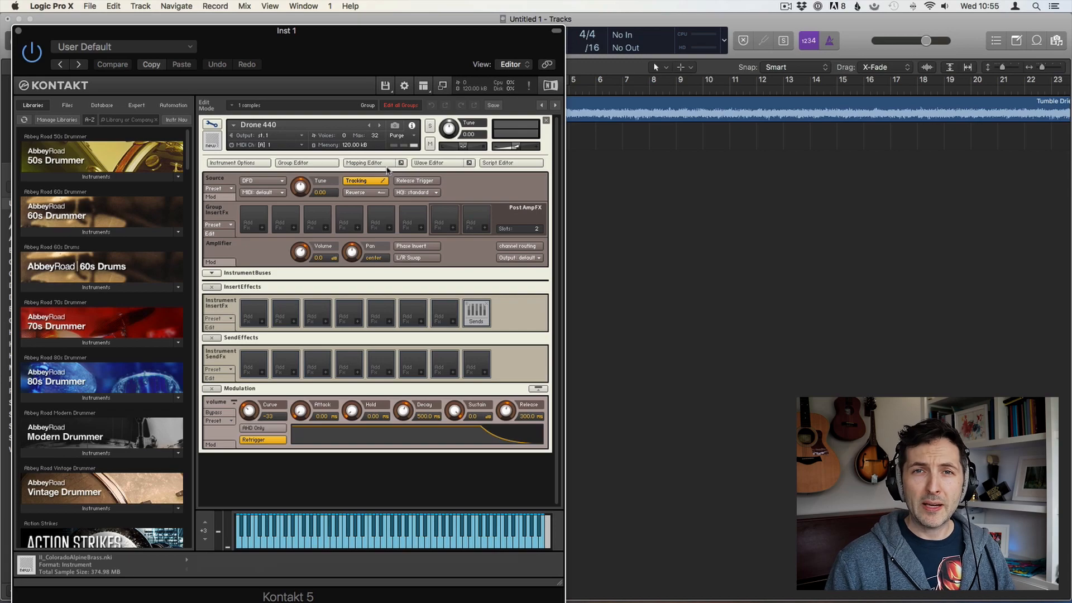
left_click(368, 163)
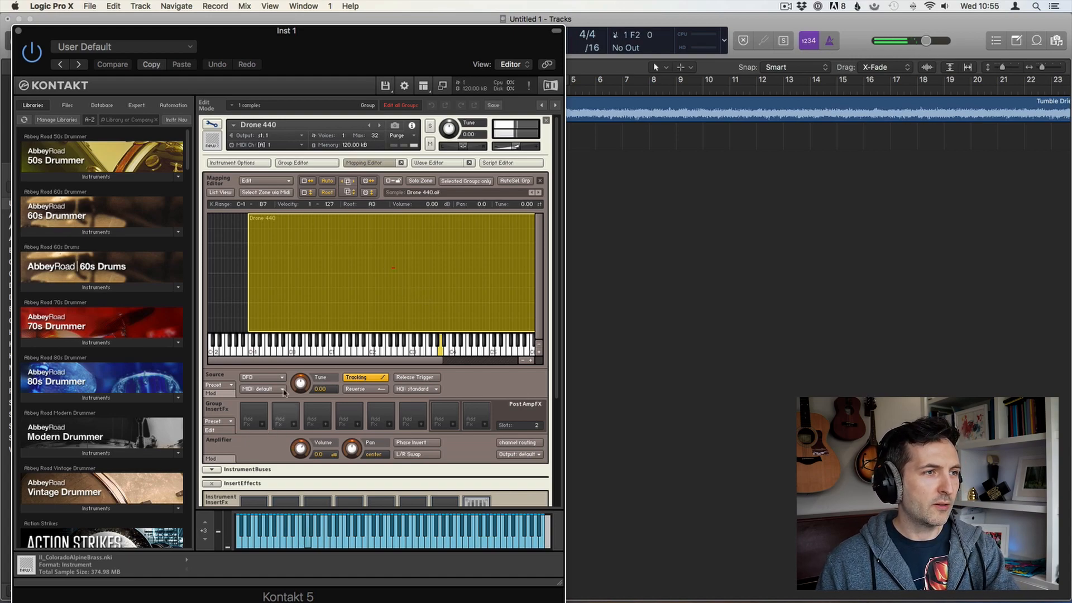
left_click_drag(521, 147, 525, 148)
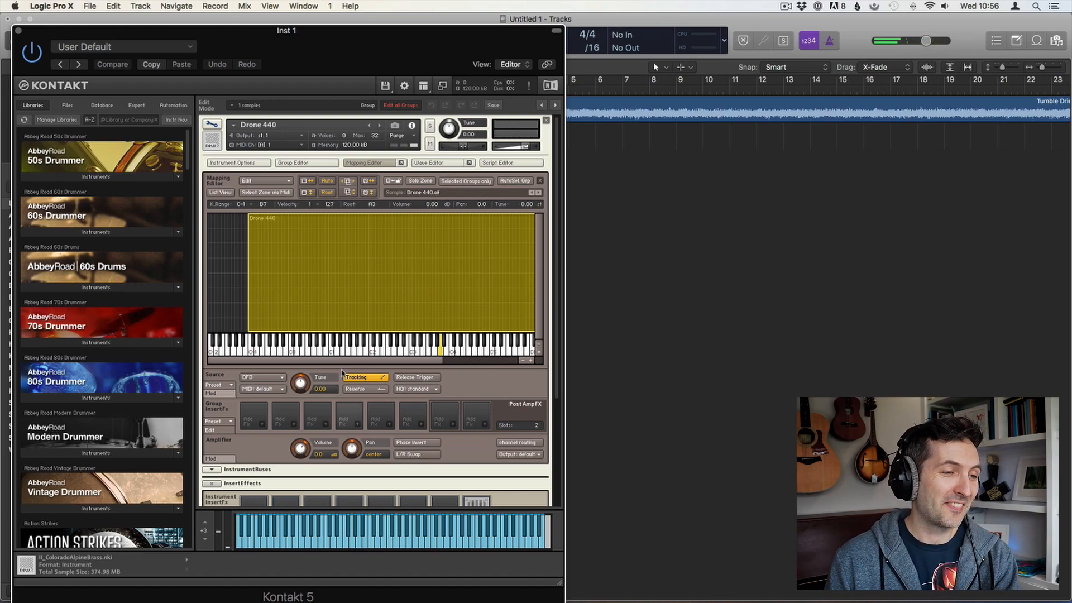
Set the instrument's volume envelope attack to 2.3 ms, lengthen its release and close Kontakt
scroll(391, 301, "down", 5)
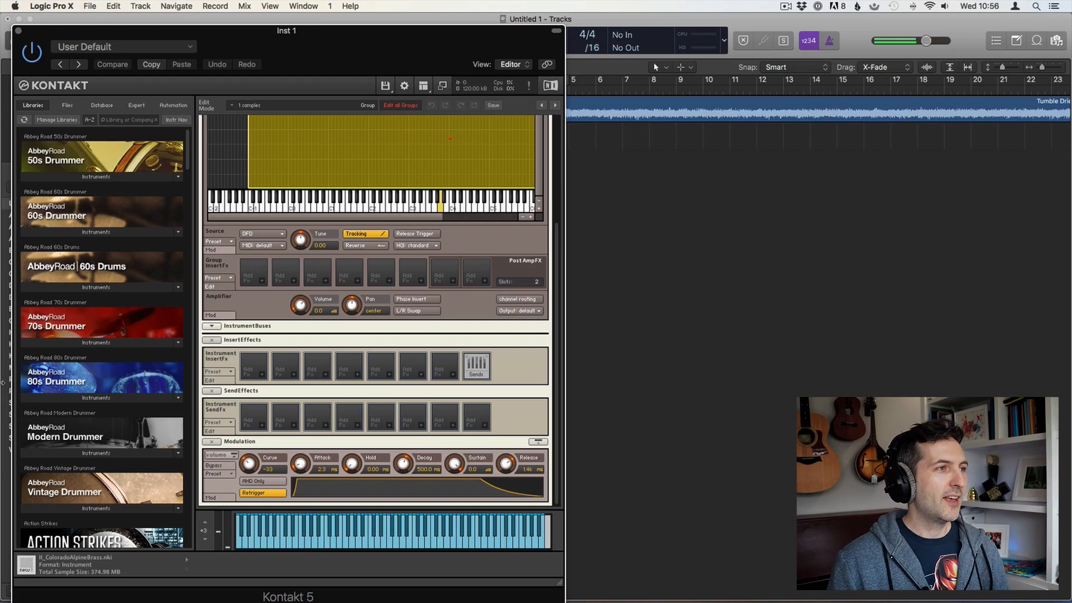
left_click(18, 31)
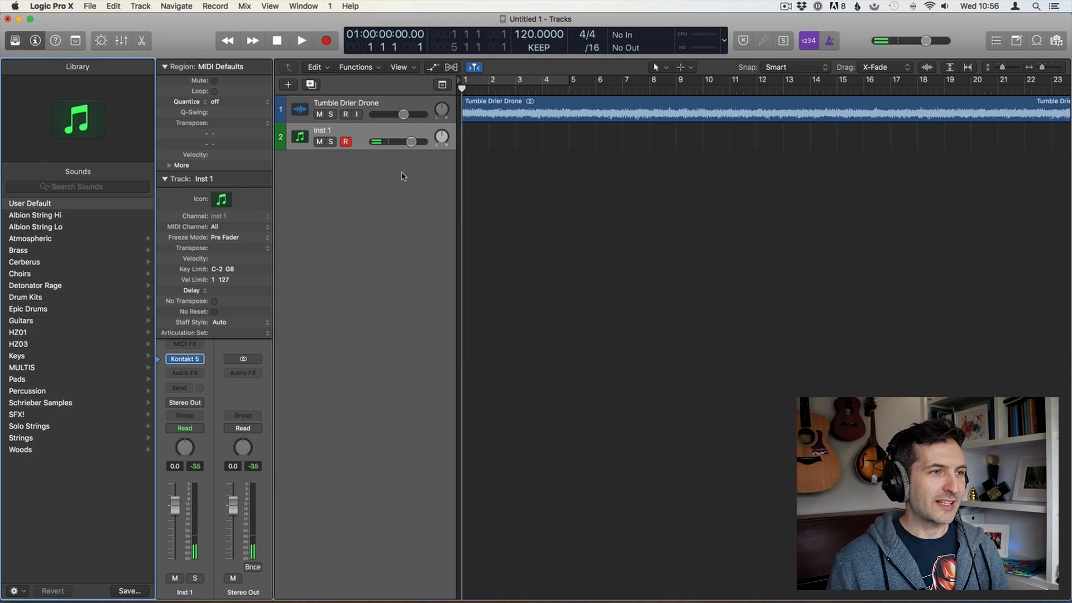
Insert a stereo ValhallaSupermassive effect after Kontakt on the Inst 1 track
left_click(194, 373)
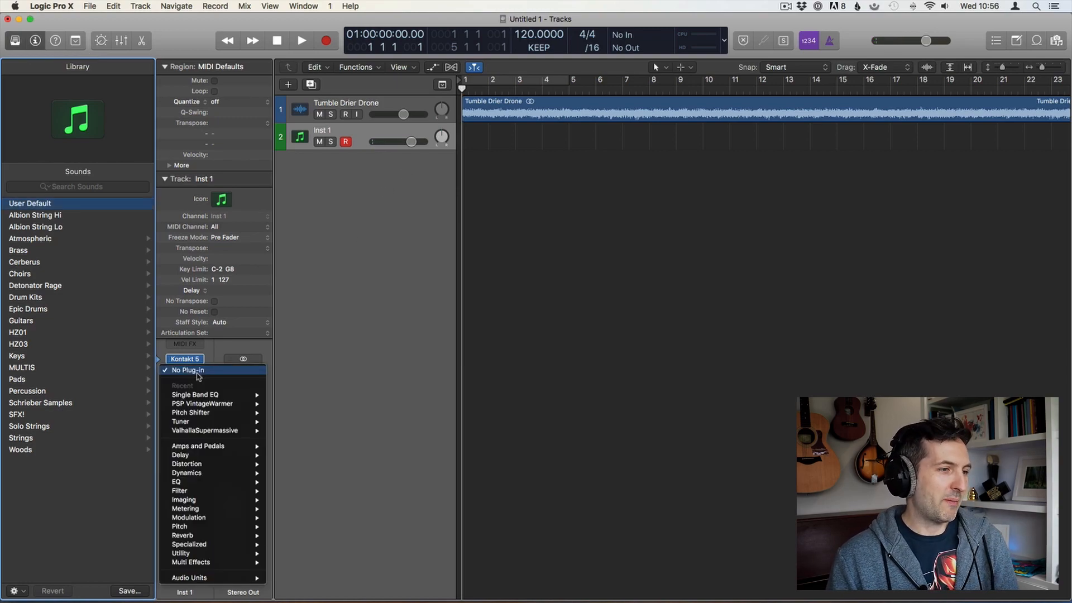
mouse_move(225, 425)
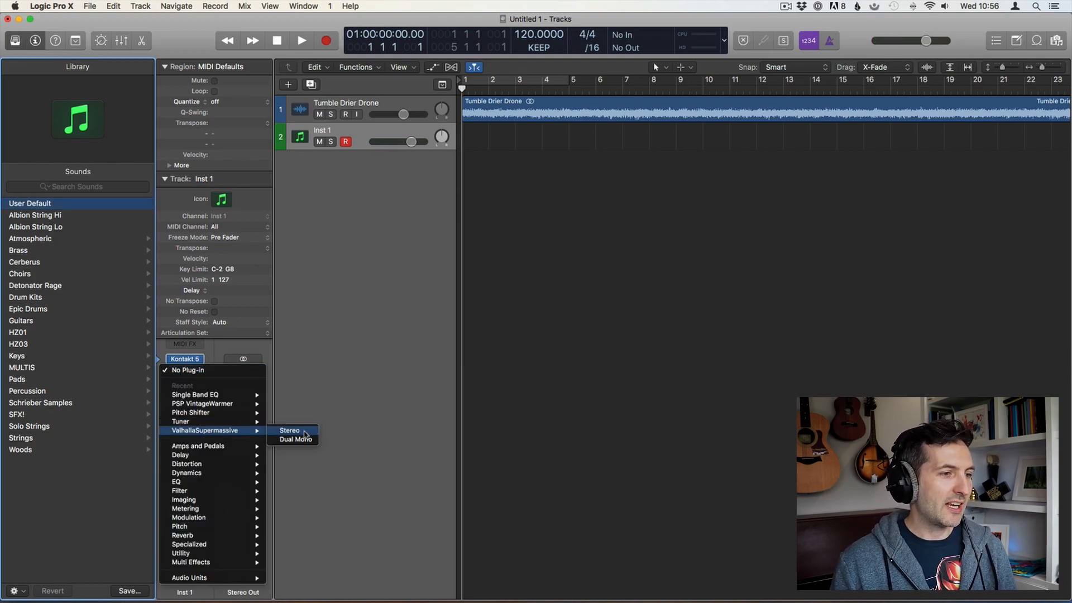
left_click(304, 432)
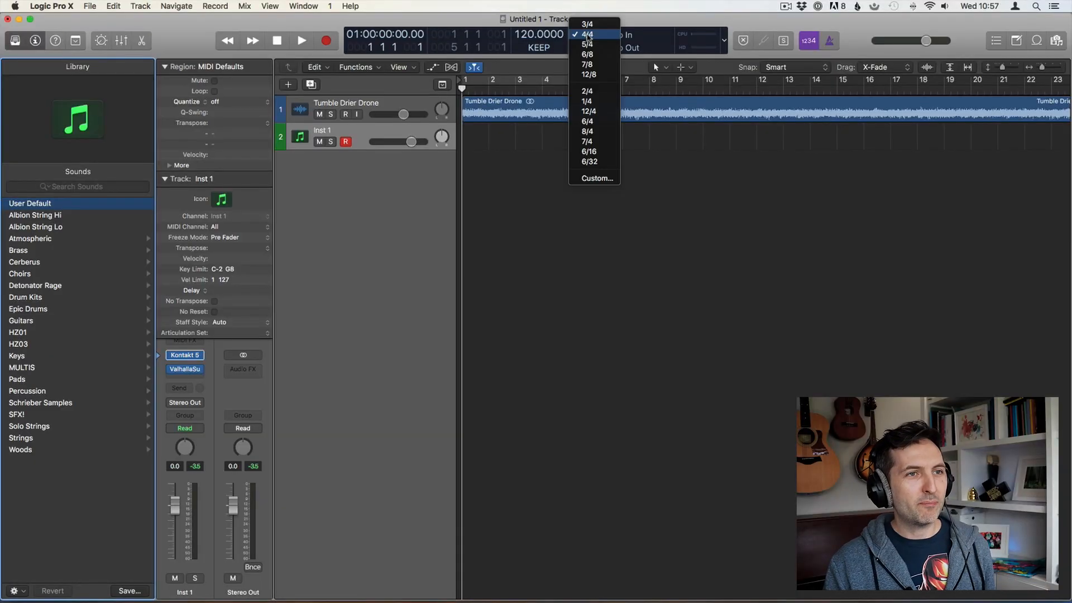
Change the project time signature to 3/4 and turn on the metronome during a short playback
left_click(592, 27)
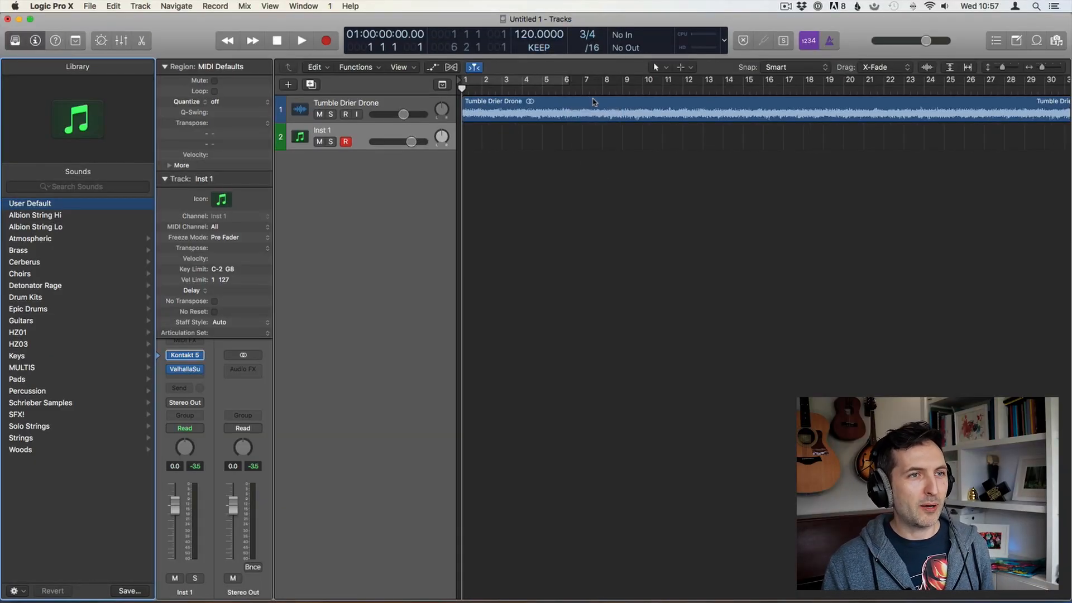
key("space")
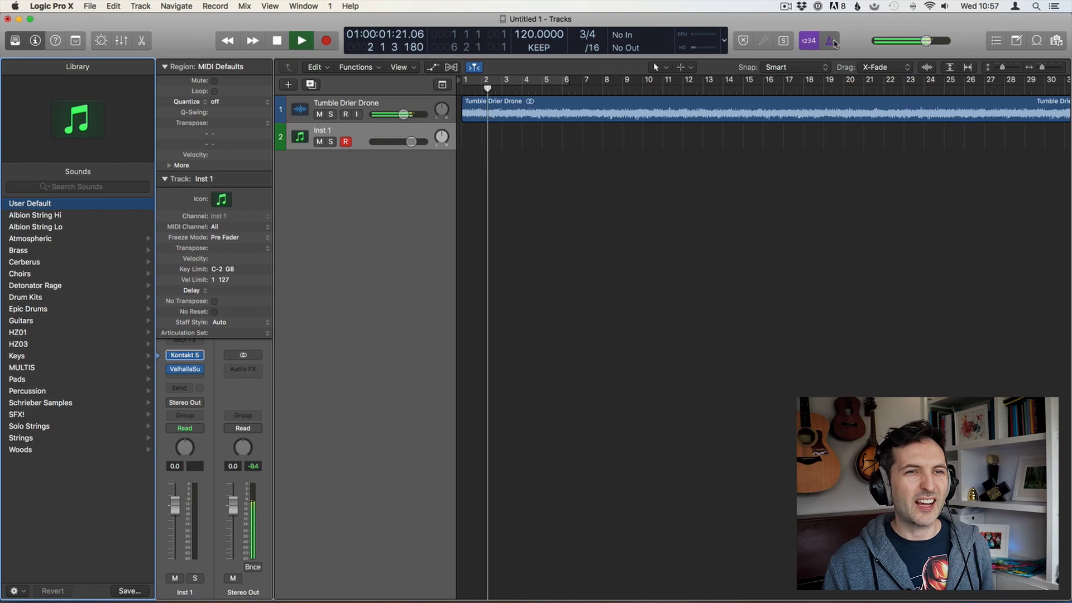
key("space")
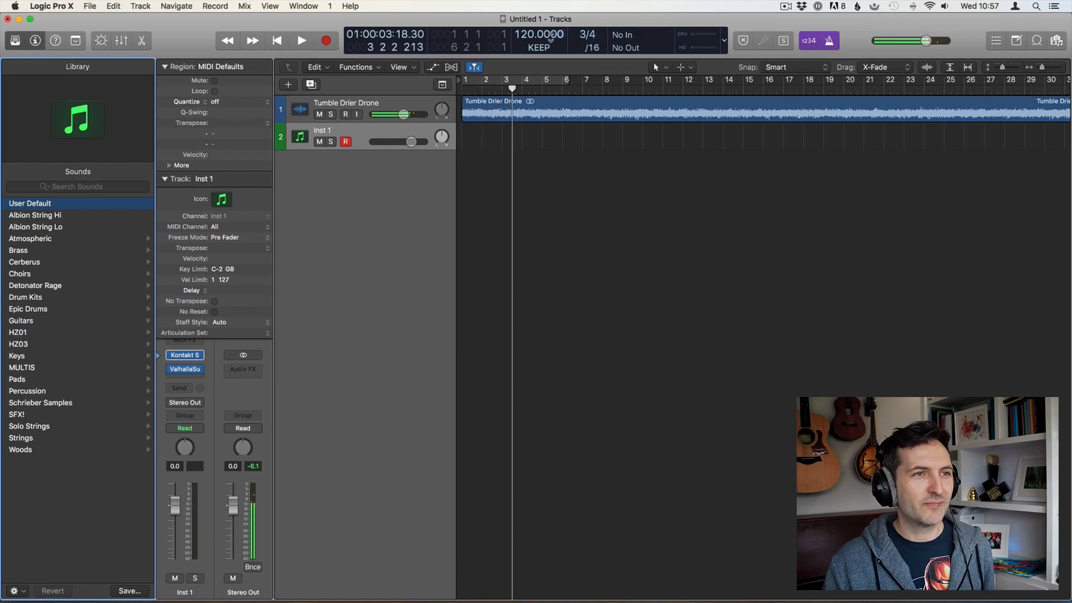
Mute the Tumble Drier Drone track, set the project tempo to 200 BPM and check it in playback
double_click(530, 33)
key("ctrl+m")
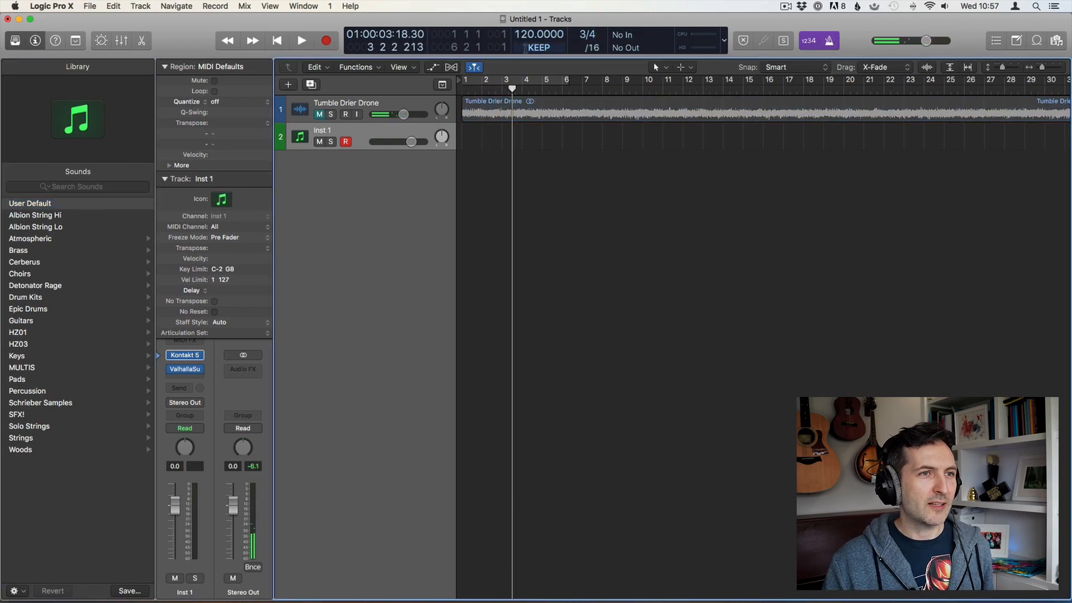
double_click(525, 35)
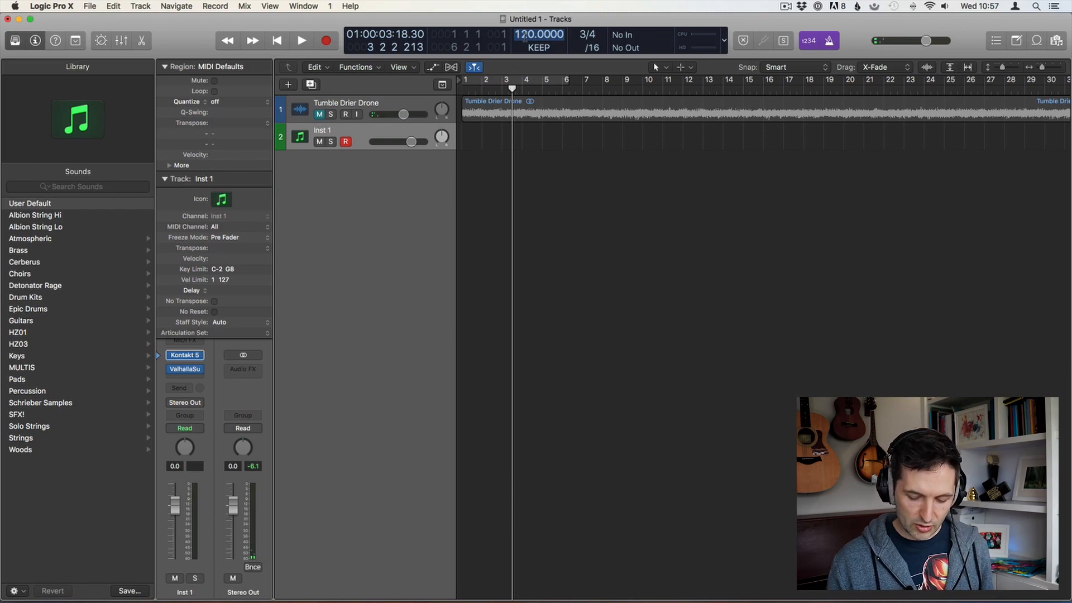
type("200")
key("Return")
key("space")
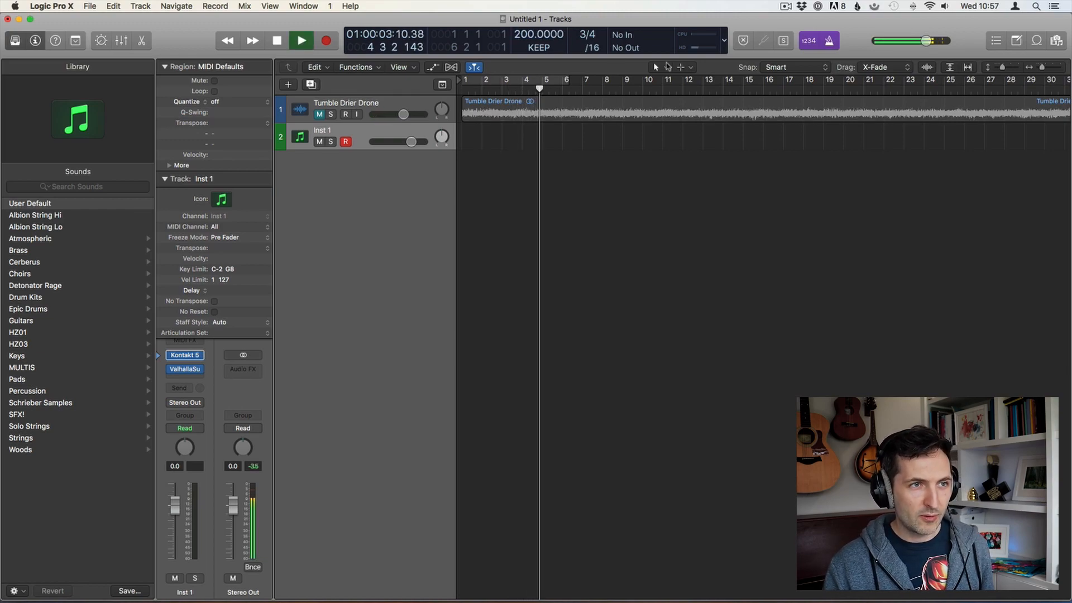
key("space")
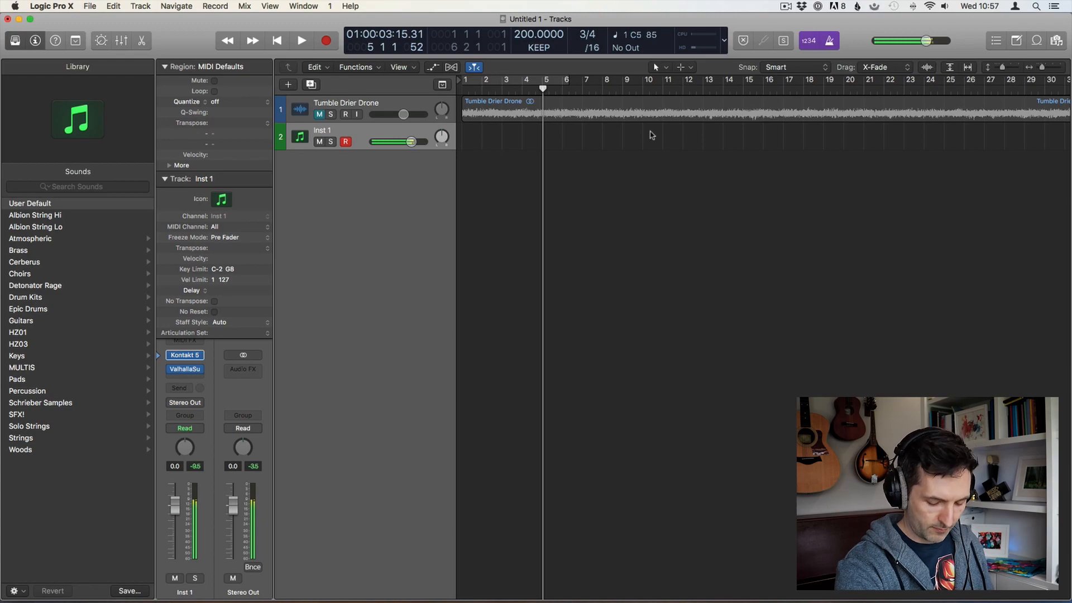
Record a broken-chord MIDI part of about eight bars on the Inst 1 track, starting at bar 2 after an empty bar
key("Return")
key("r")
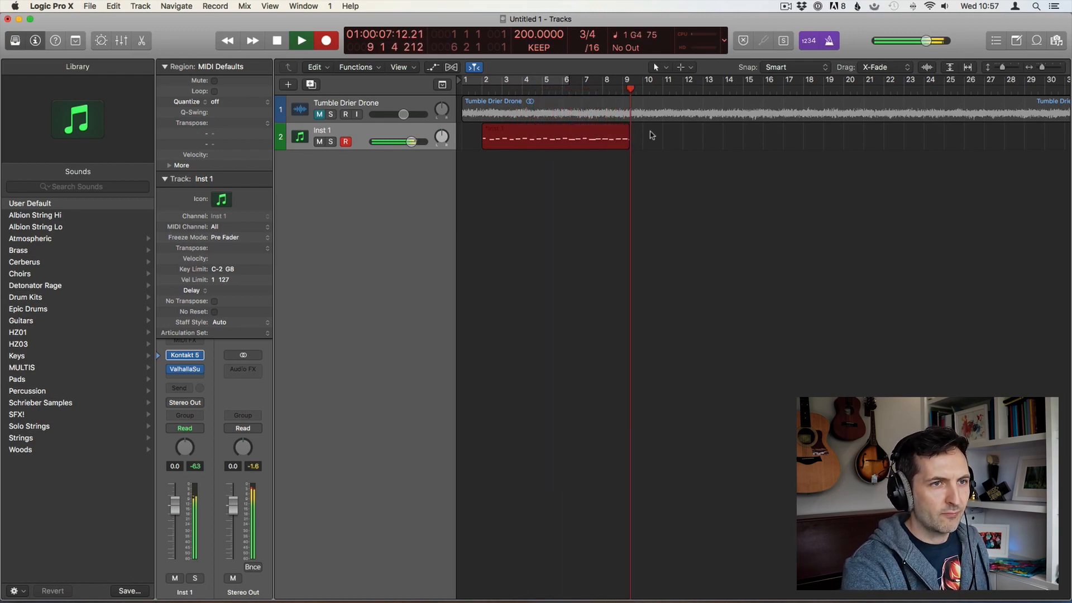
key("space")
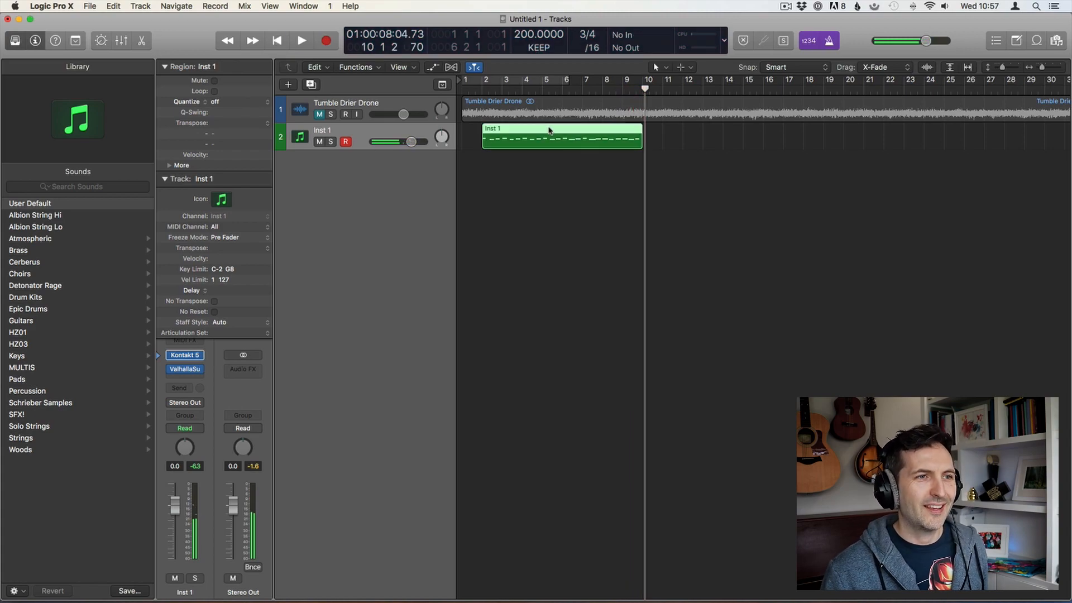
Select all notes of the recorded Inst 1 region in the Piano Roll and quantize them to 1/8 Note
double_click(539, 134)
key("super+a")
key("q")
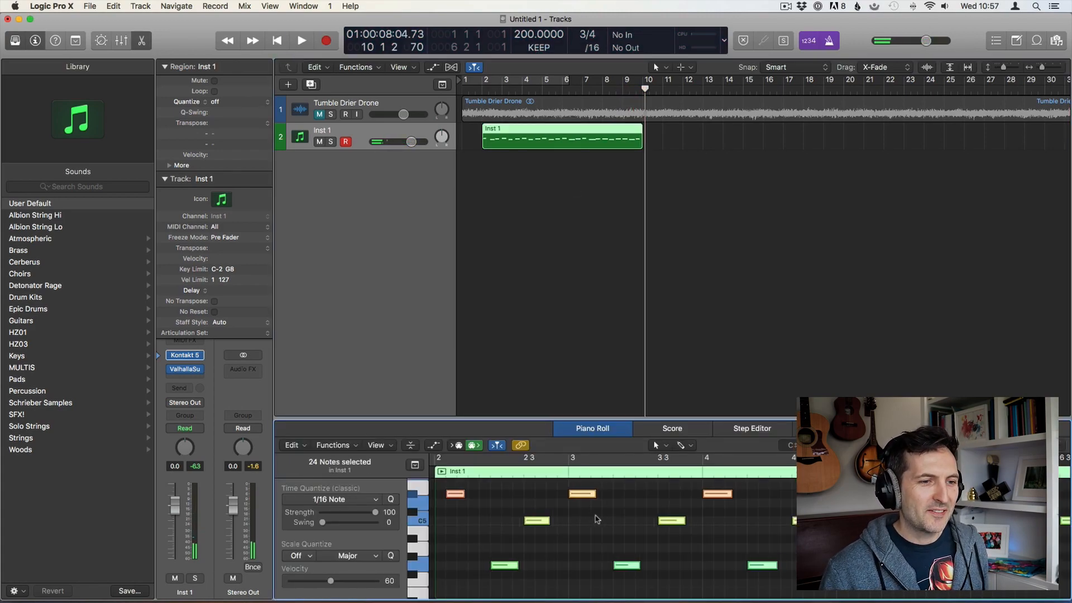
left_click(351, 500)
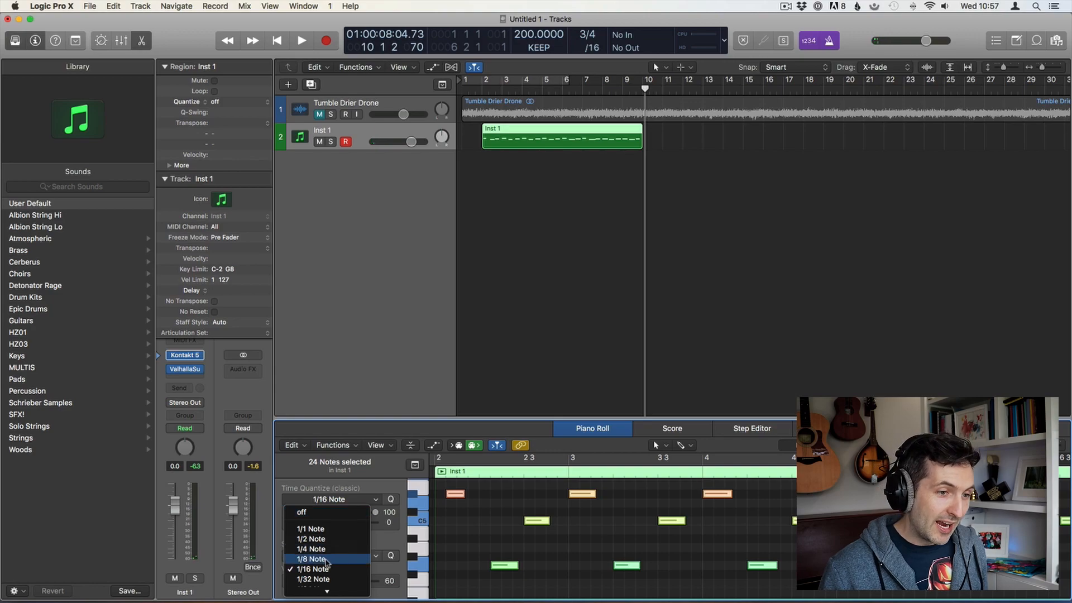
left_click(312, 559)
Move the Inst 1 region one bar earlier to start at bar 1 and play it from the beginning
left_click(578, 402)
key("Return")
left_click_drag(530, 147, 510, 147)
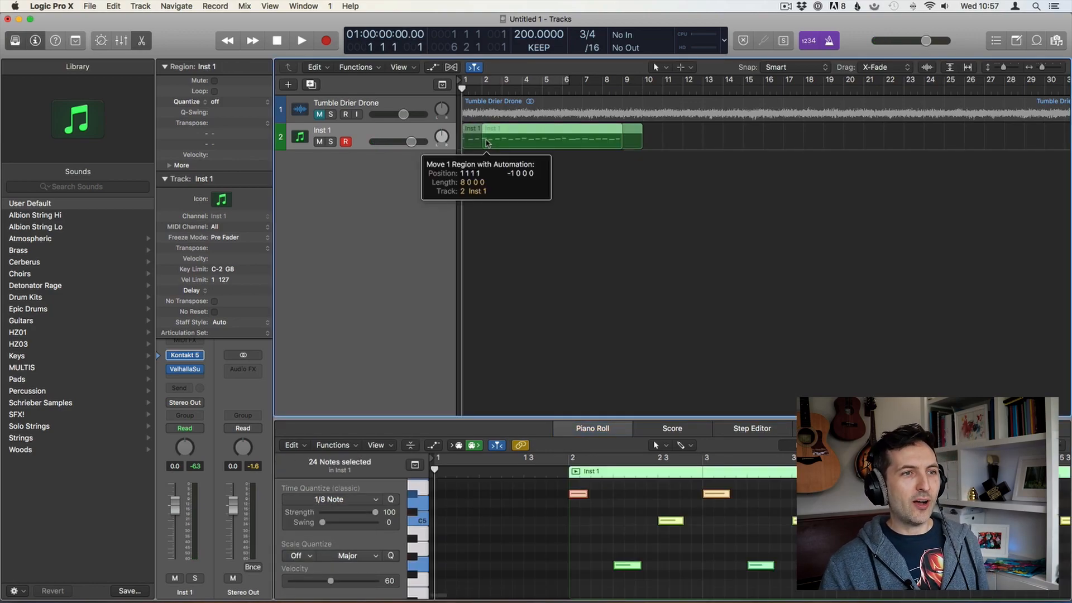
key("space")
left_click(547, 211)
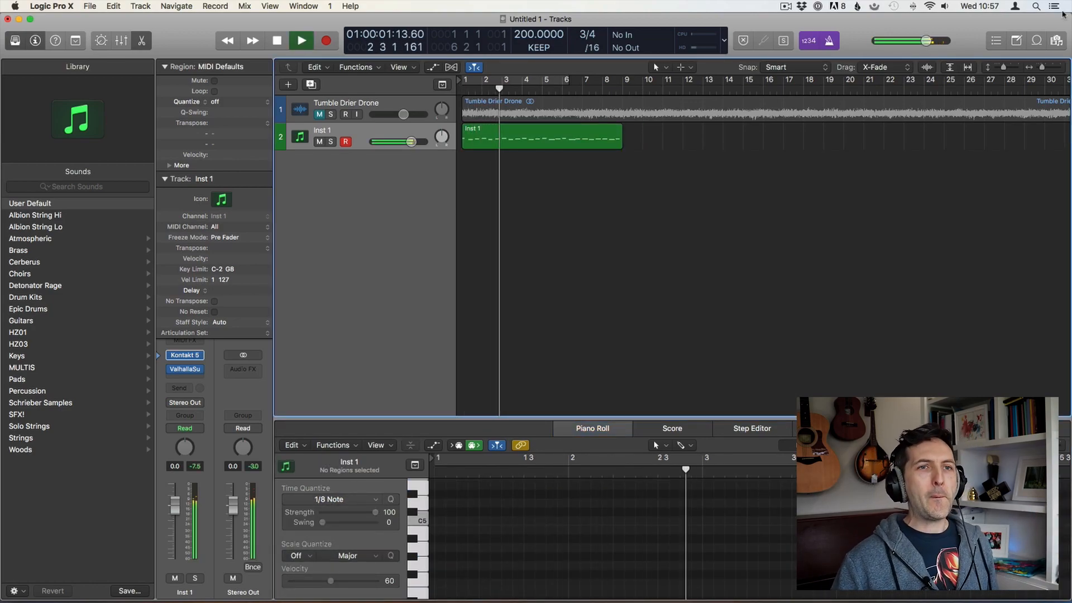
Copy the Inst 1 region so that the duplicate starts at bar 9, directly after the original
left_click(525, 139)
left_click_drag(525, 139, 686, 139)
left_click(602, 192)
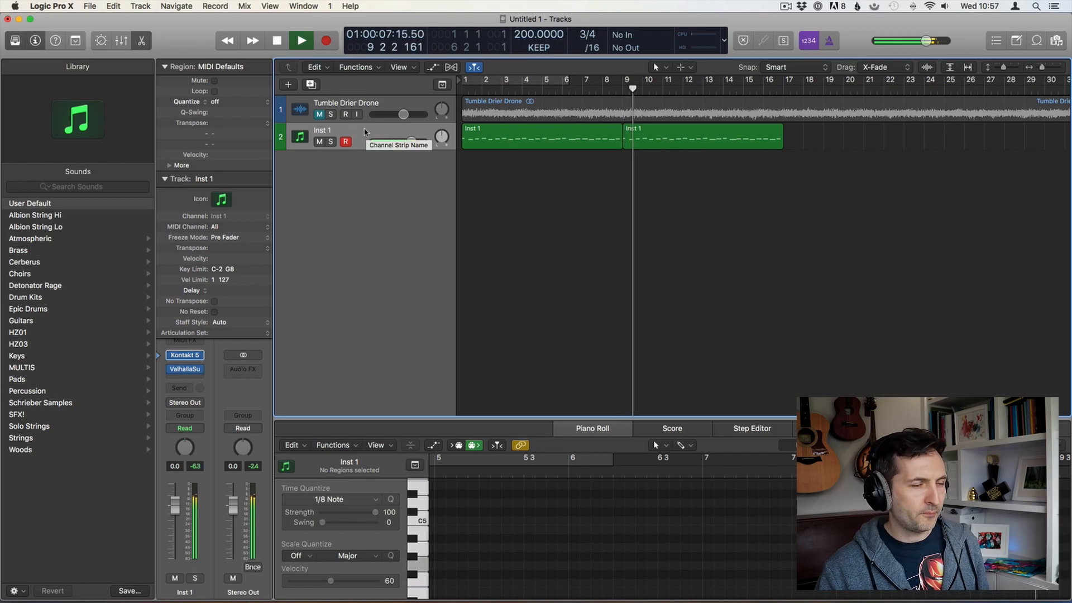
Add a software instrument track below Inst 1 and load the Drum Machine Designer kit Big Room on it
double_click(375, 174)
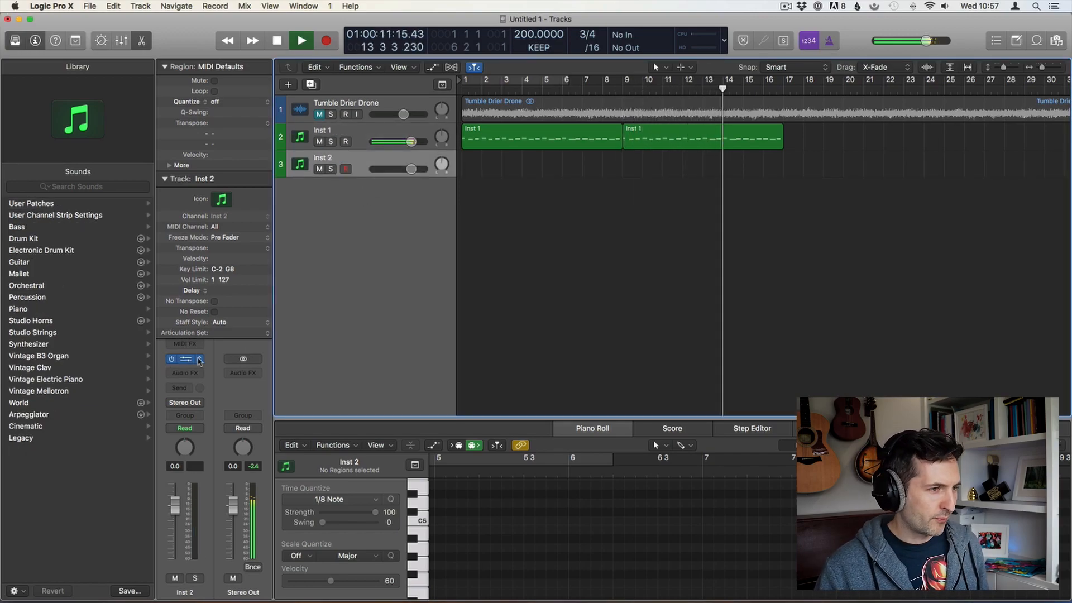
left_click(186, 359)
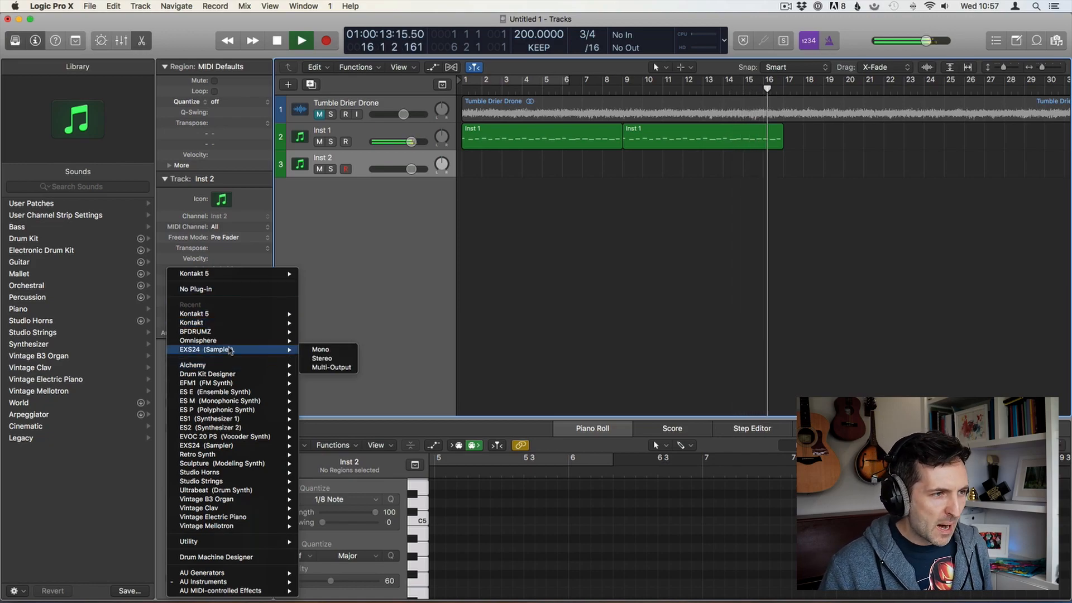
mouse_move(244, 342)
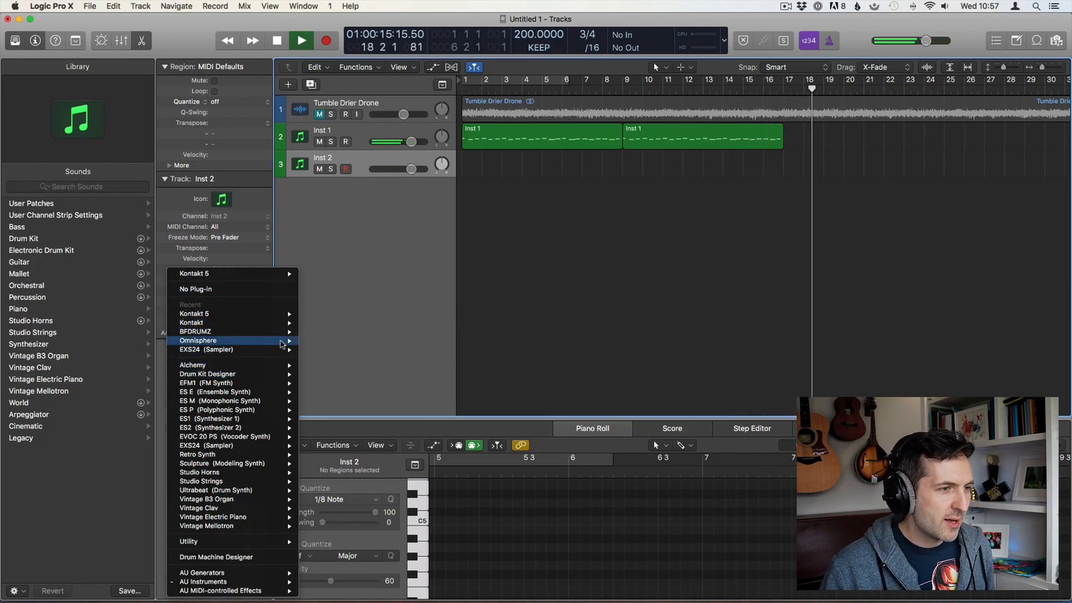
mouse_move(257, 374)
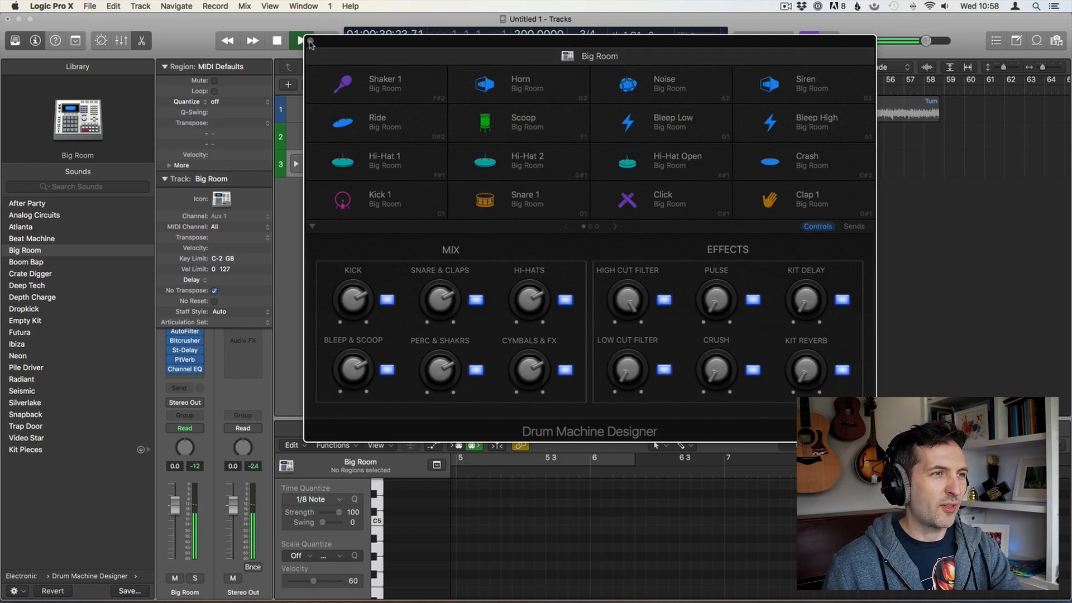
key("super+w")
Record a kick and snare pattern on the Big Room track from bar 5 to bar 17
right_click(641, 186)
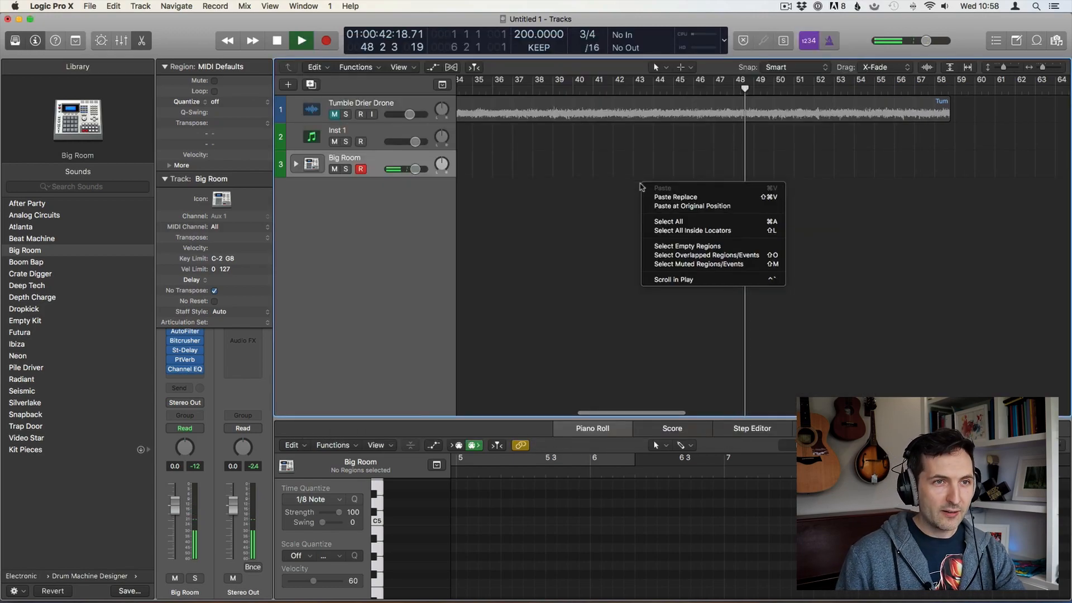
key("Escape")
key("space")
key("r")
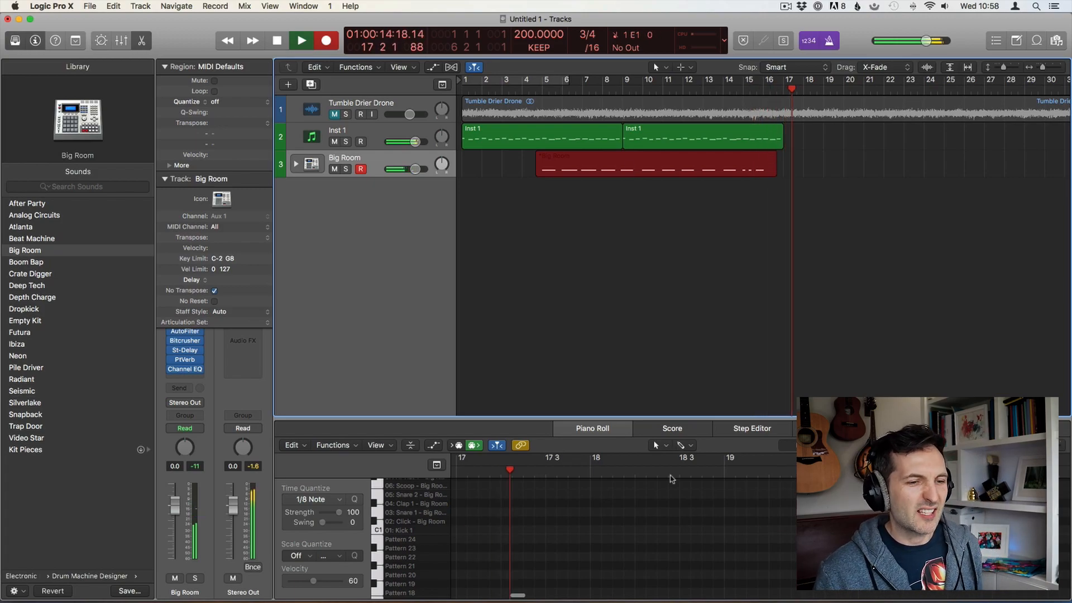
key("space")
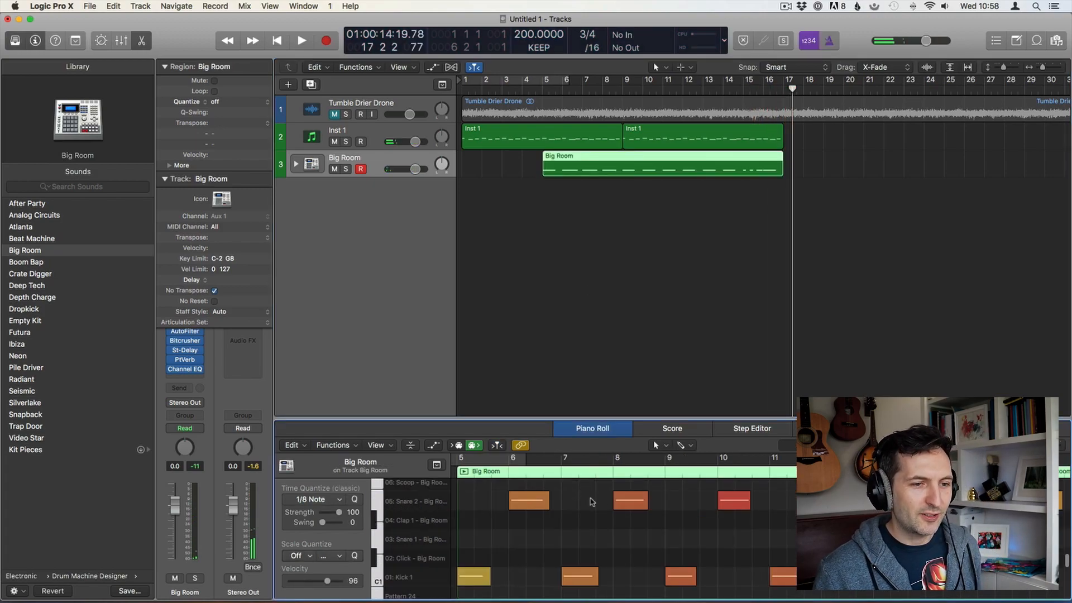
Move the Snare 2 notes of the Big Room region to Snare 1, double them on Clap 1 and play from bar 5
left_click(410, 503)
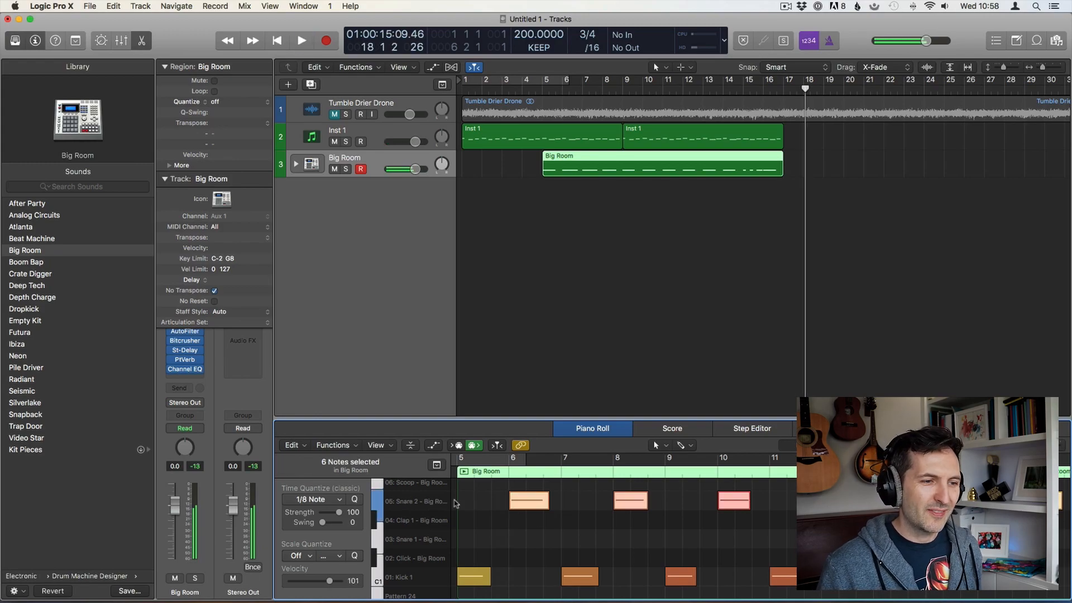
key("alt+Down")
key("alt+Down")
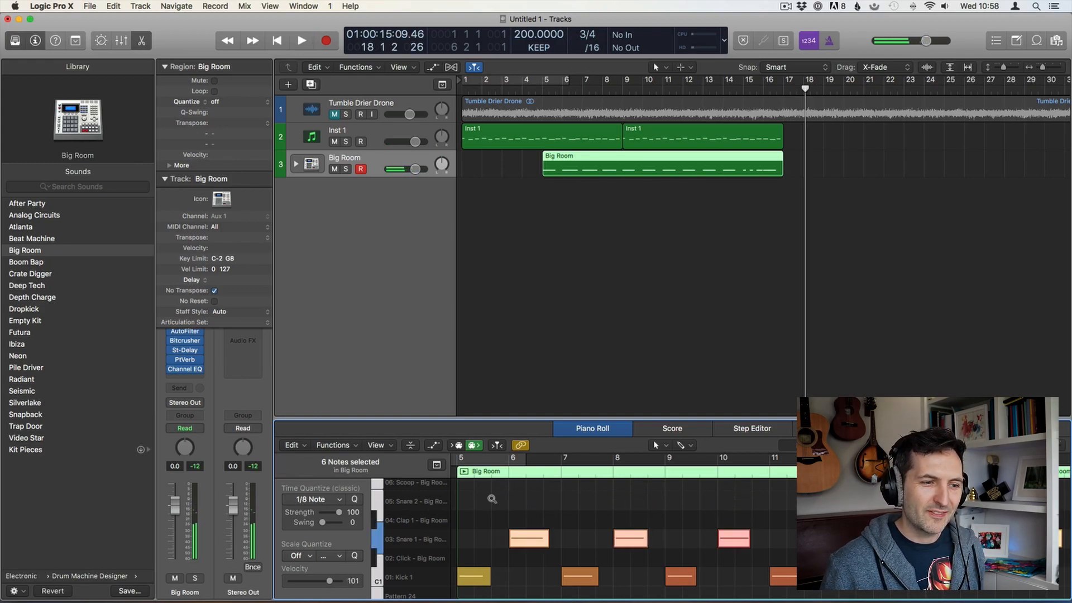
key("alt+Up")
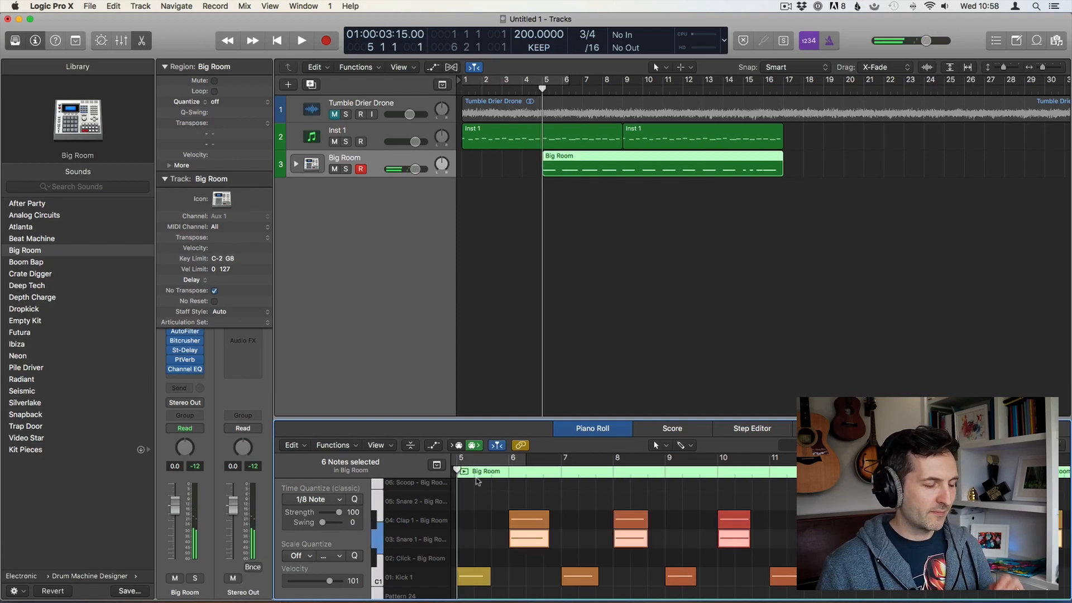
key("space")
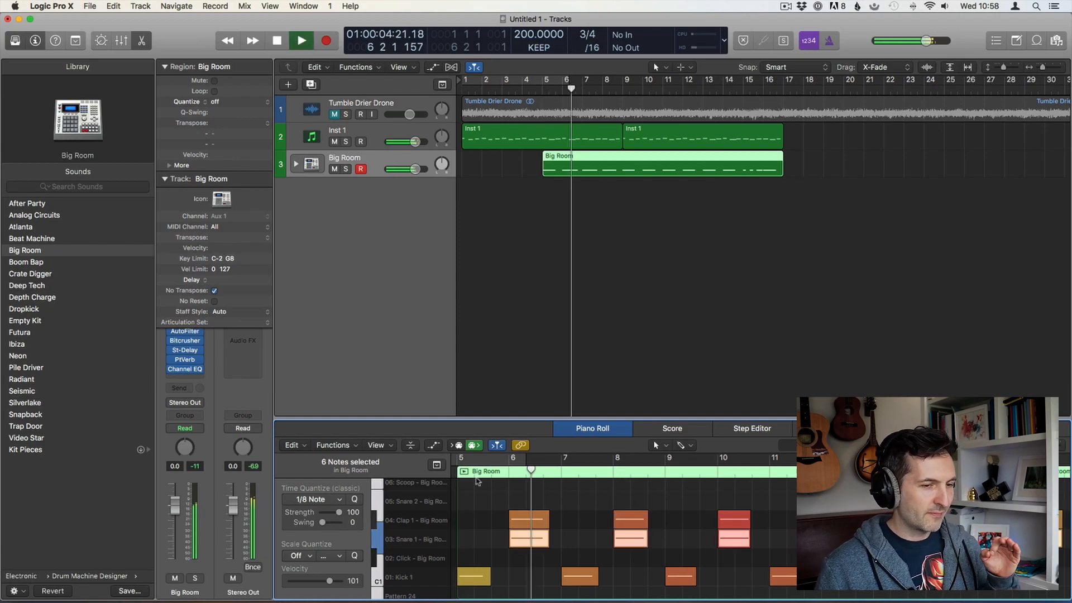
left_click(497, 557)
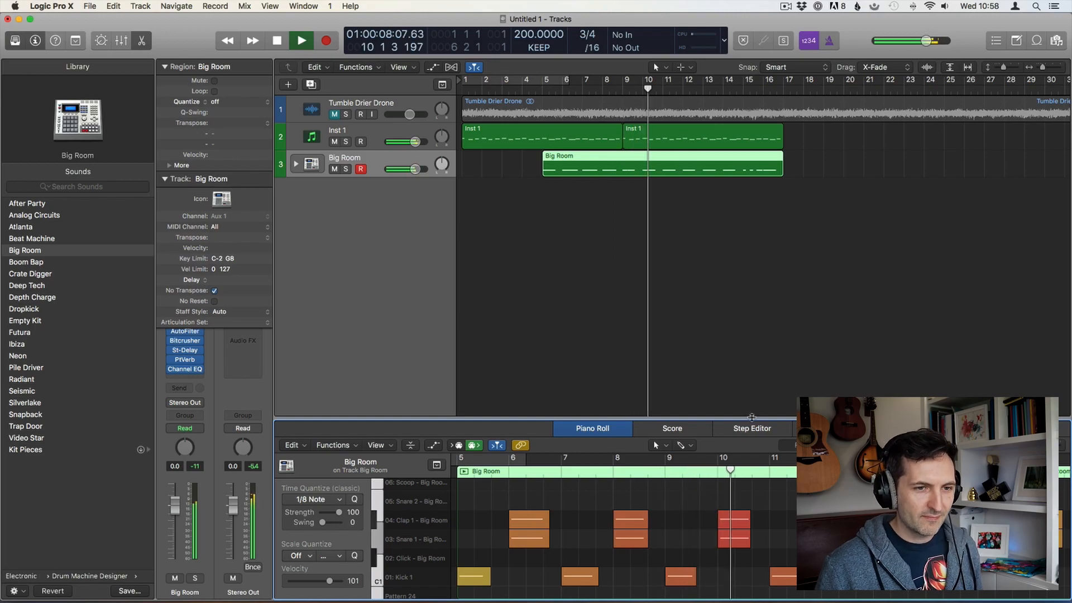
Close the Piano Roll, lower the Inst 1 track volume slightly during playback and deselect the Big Room region
left_click_drag(752, 417, 752, 305)
key("p")
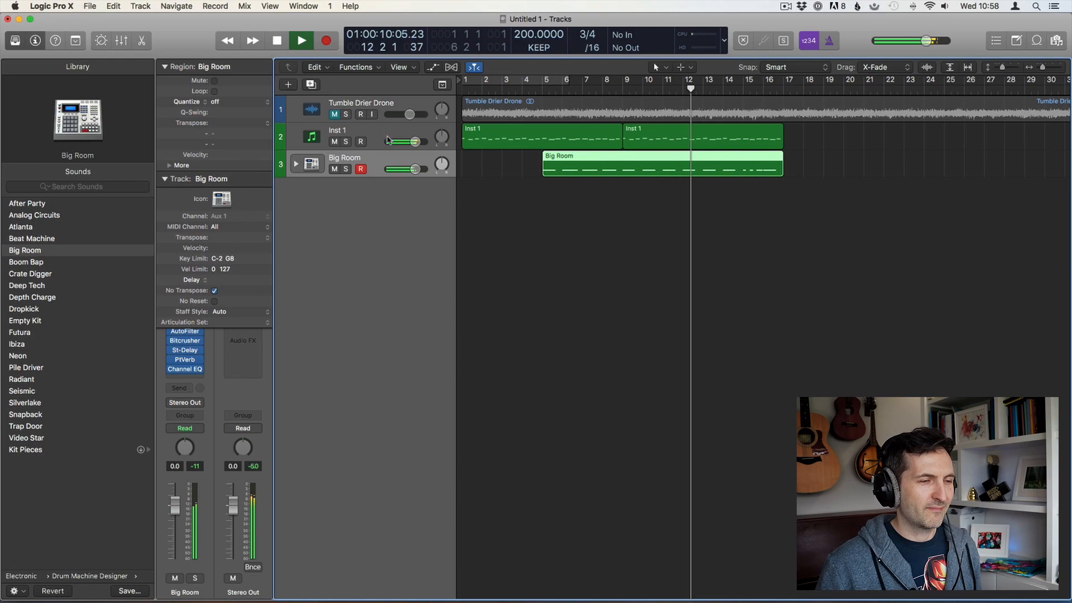
left_click(603, 215)
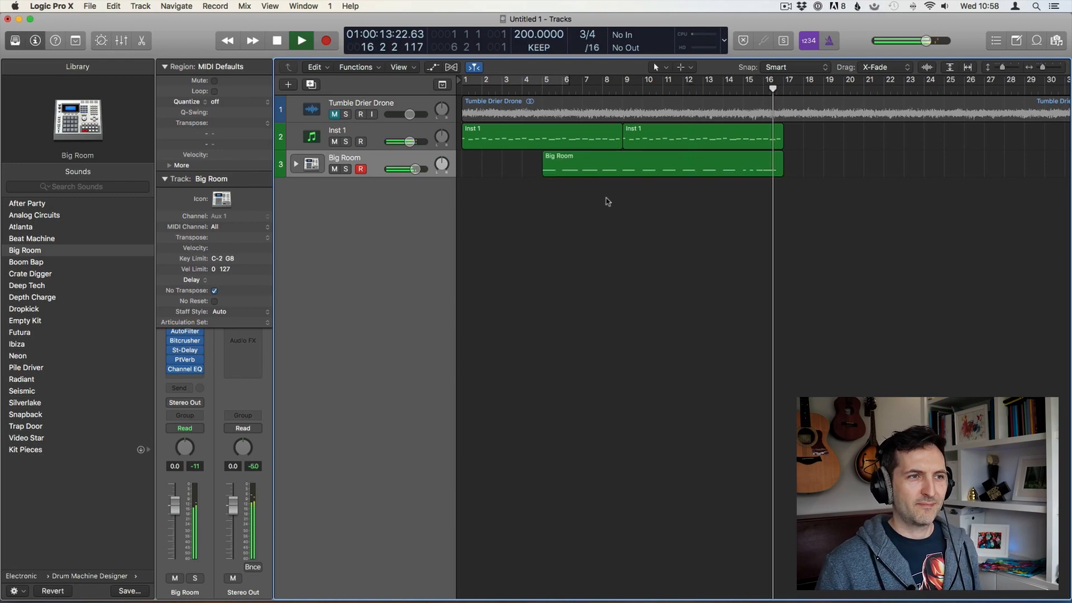